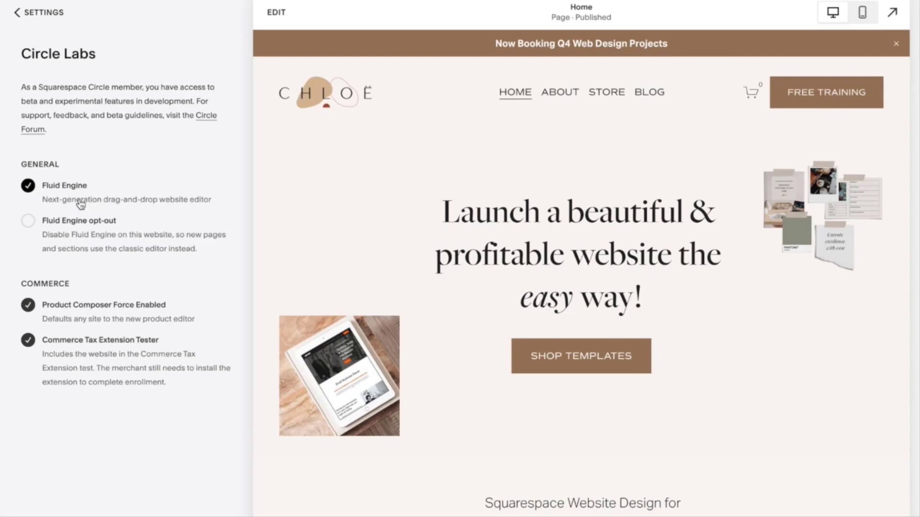
Start editing the home page and upgrade the "Online Service Providers" video section to the Fluid Engine editor
click(276, 14)
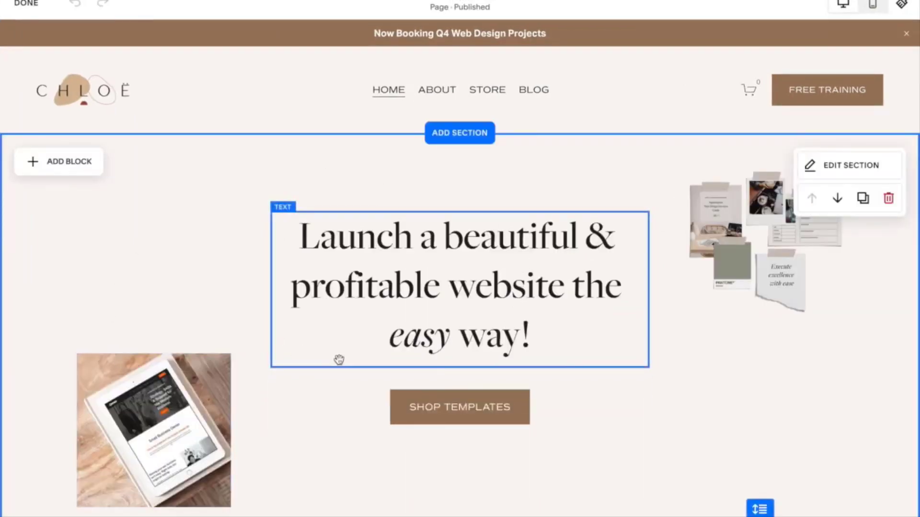
scroll(338, 359, down, 10)
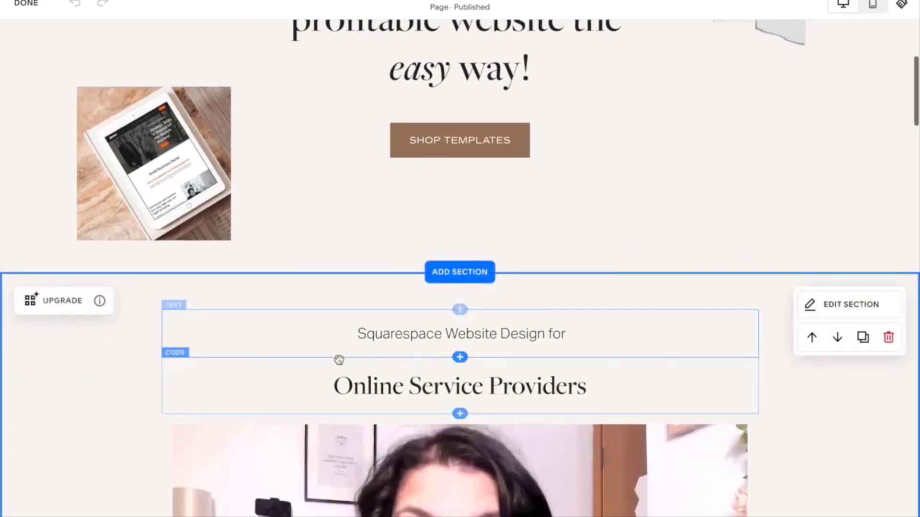
scroll(339, 360, down, 1)
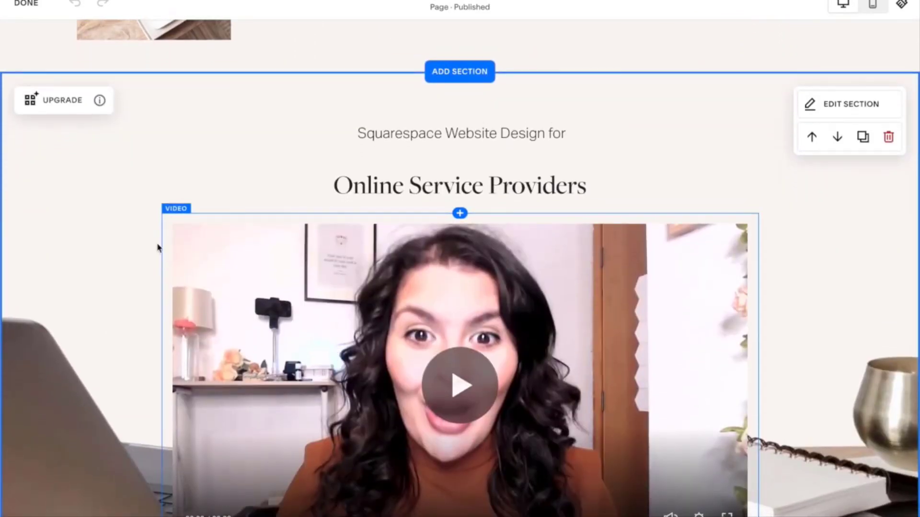
click(68, 107)
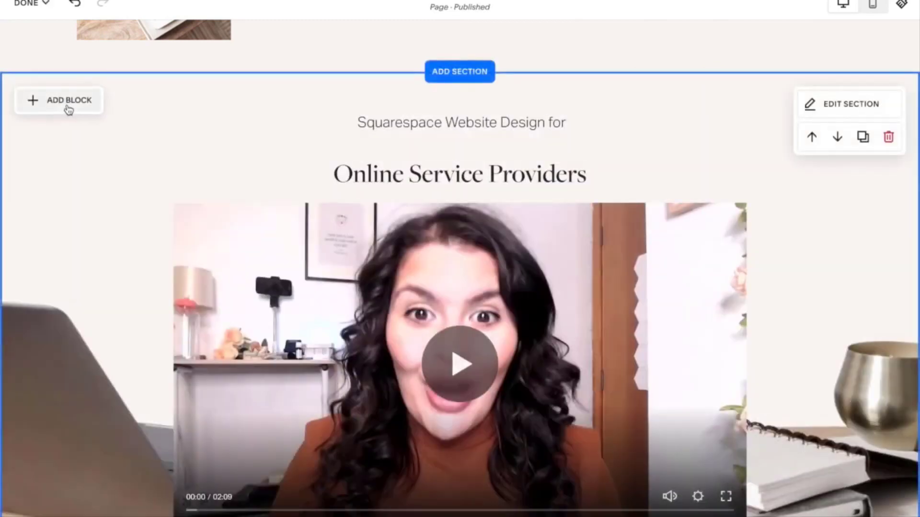
Look over the home page sections, from the hero down to the "OPTION TWO" section, and return to the hero
click(42, 6)
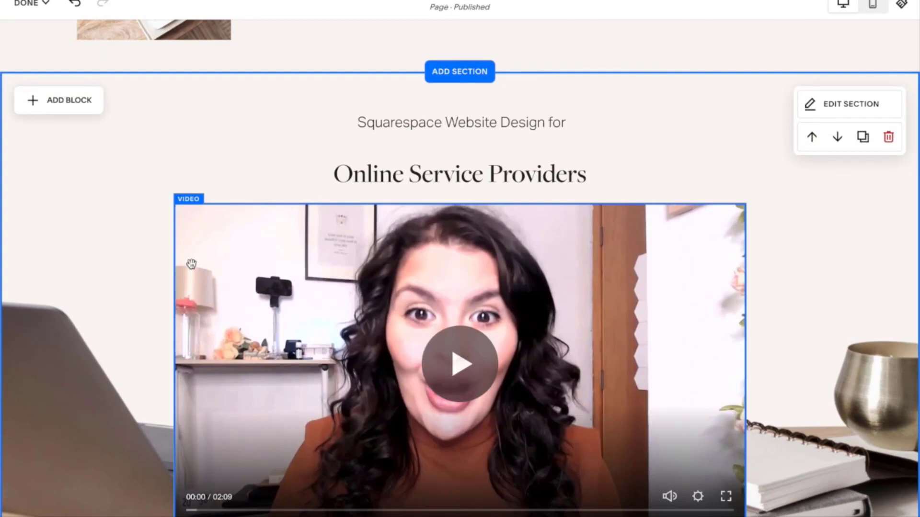
click(36, 5)
scroll(474, 244, up, 3)
scroll(476, 247, up, 8)
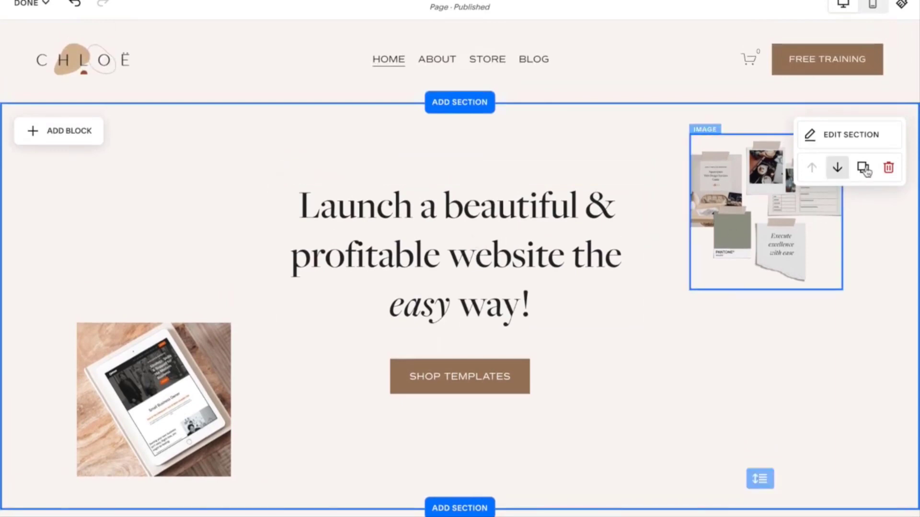
scroll(796, 402, down, 15)
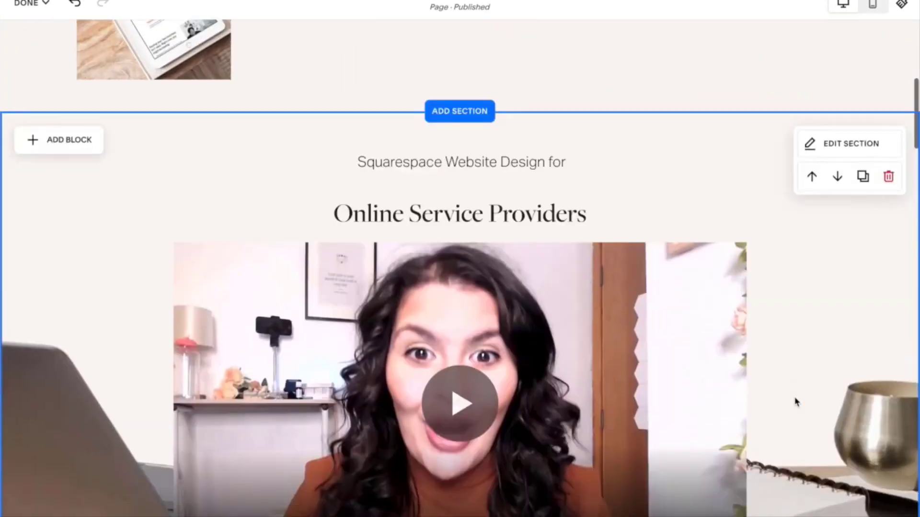
scroll(797, 402, down, 12)
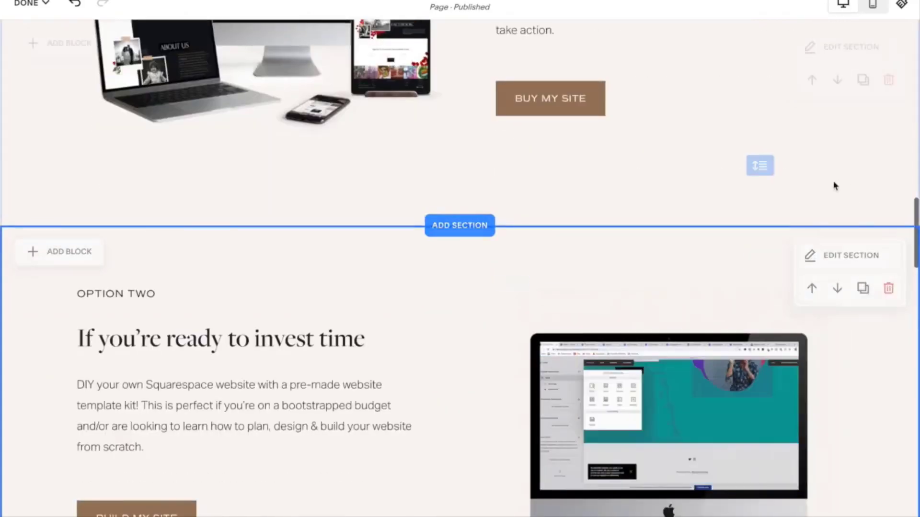
scroll(718, 218, up, 10)
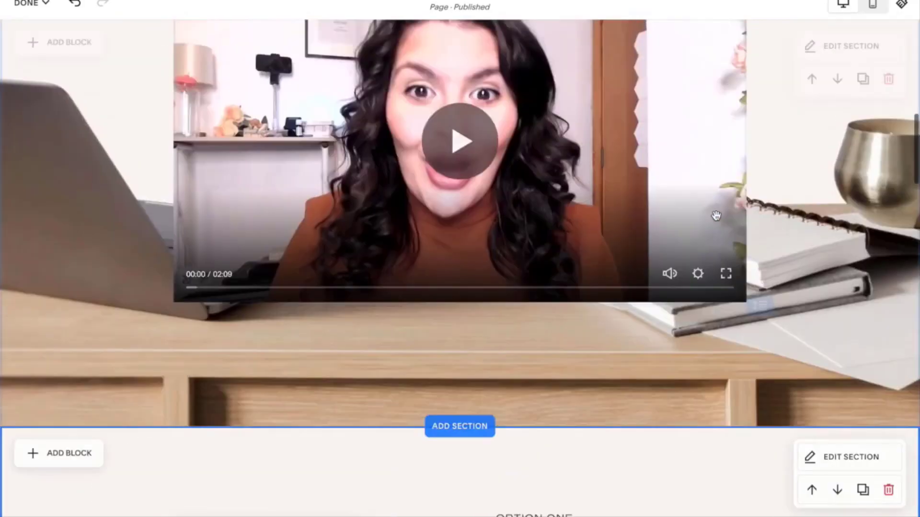
scroll(715, 216, down, 1)
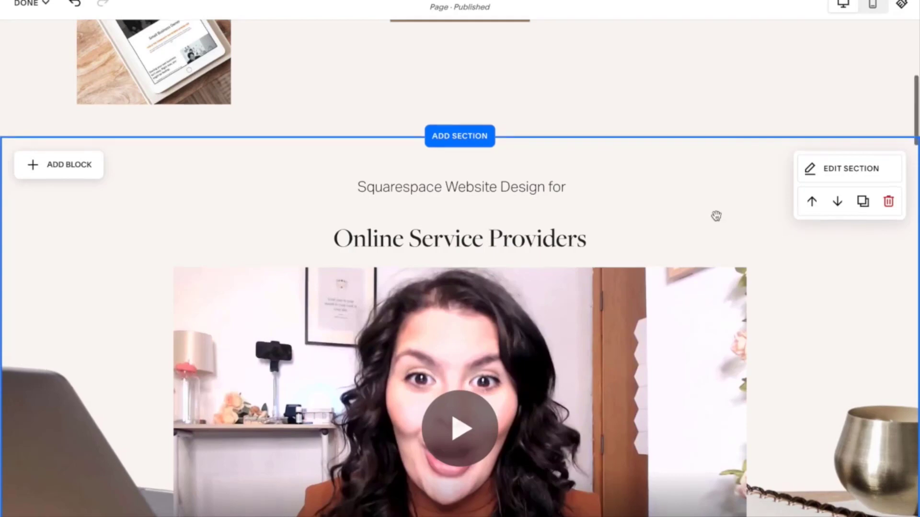
scroll(717, 221, up, 4)
scroll(717, 221, up, 4)
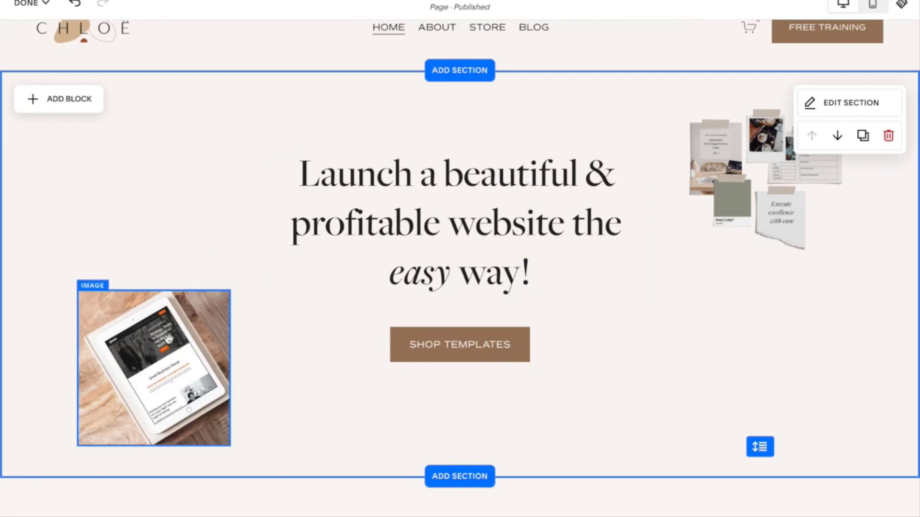
Move the hero's tablet image to the page's left edge and left-align it within its block
drag(169, 335, 73, 348)
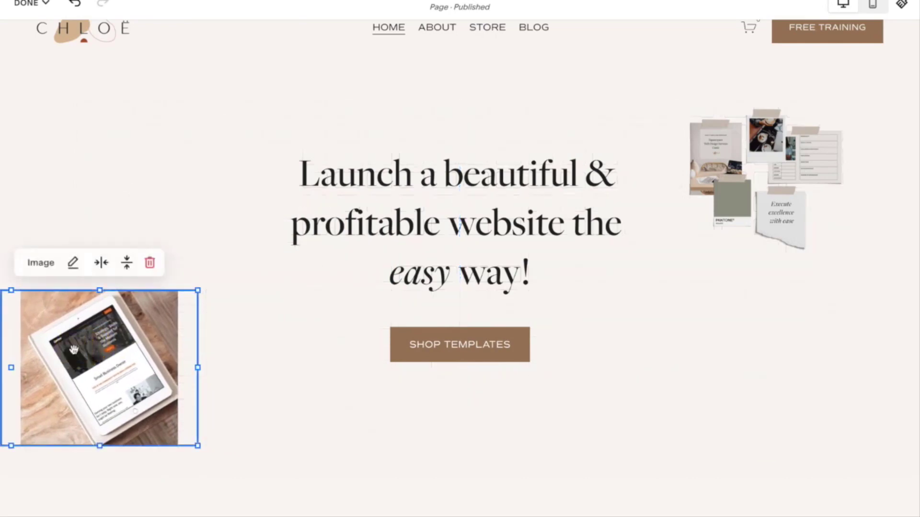
click(101, 262)
click(74, 293)
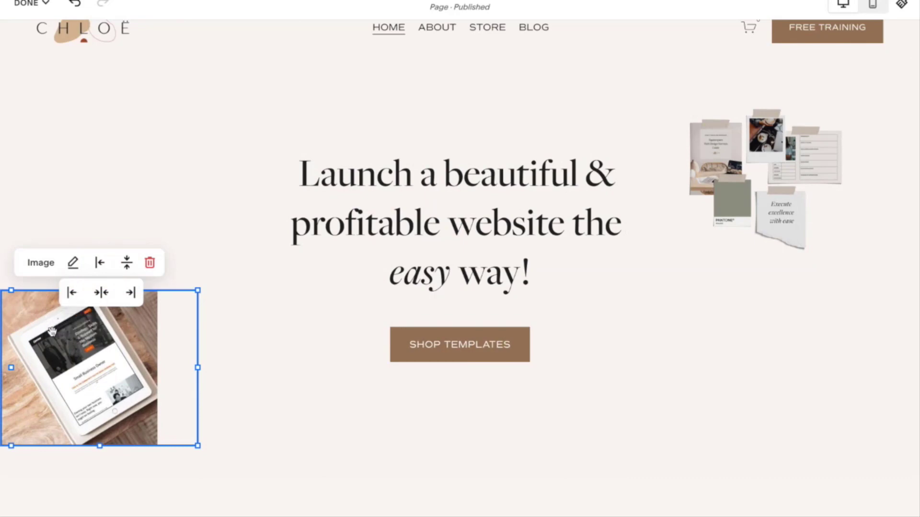
Move the tablet image so it overlaps the photo collage beside the heading and send it backward
drag(58, 340, 679, 236)
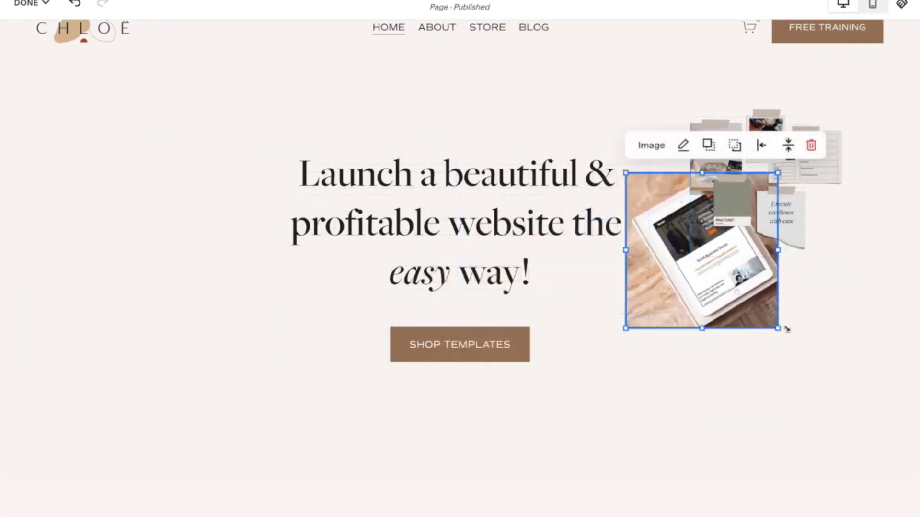
click(736, 152)
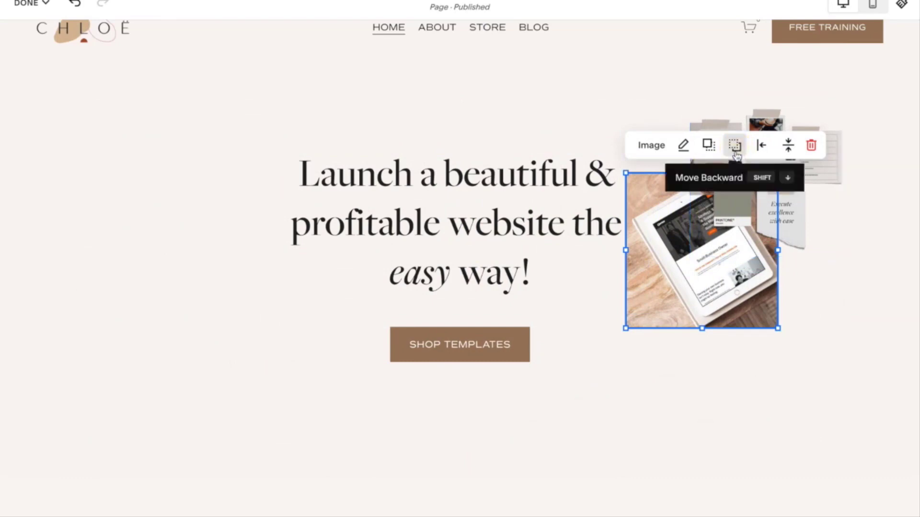
click(737, 152)
click(833, 333)
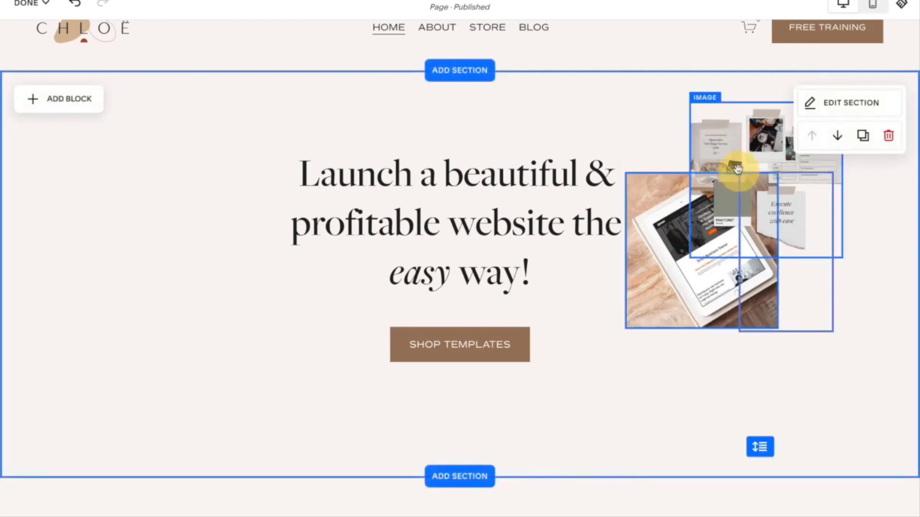
Move the tablet image off the collage to the grid's left edge, at the lower left of the hero section
click(719, 215)
drag(720, 214, 748, 158)
click(626, 114)
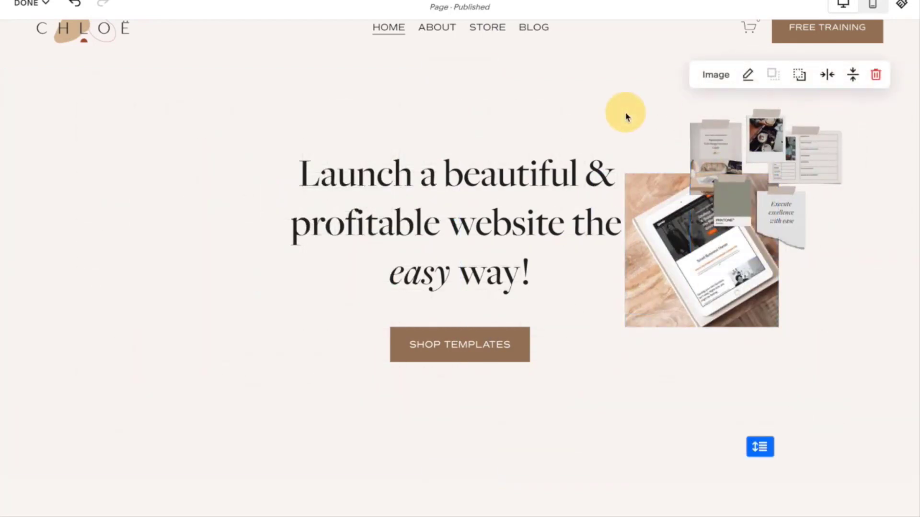
drag(763, 215, 781, 196)
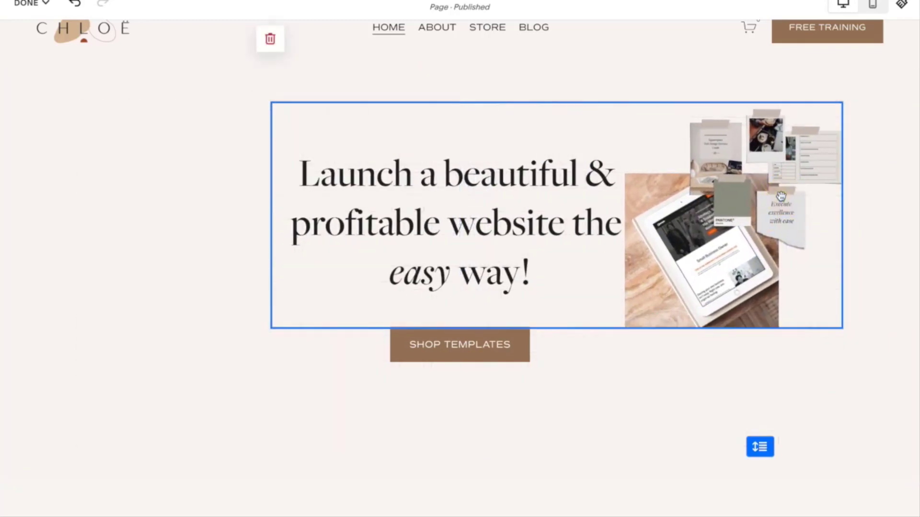
click(870, 282)
drag(705, 279, 171, 399)
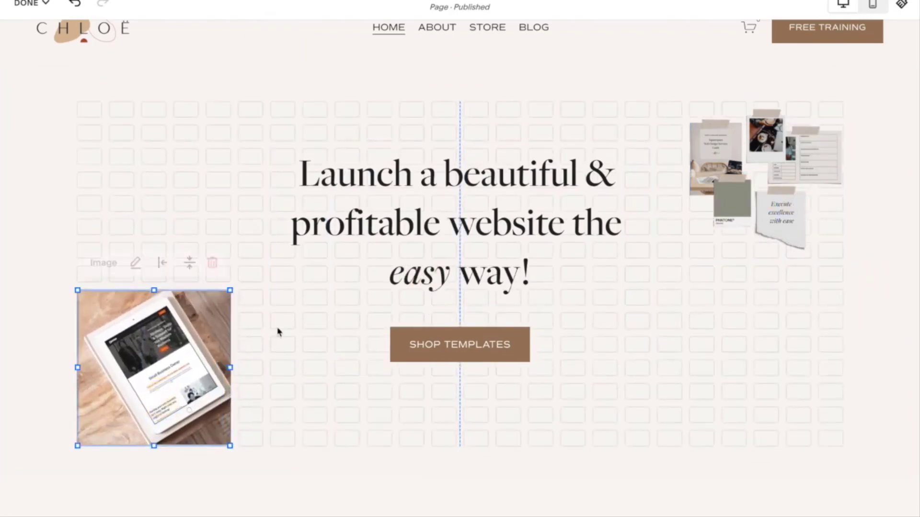
Try a background on the hero heading's text block and switch it back off
click(412, 226)
click(280, 172)
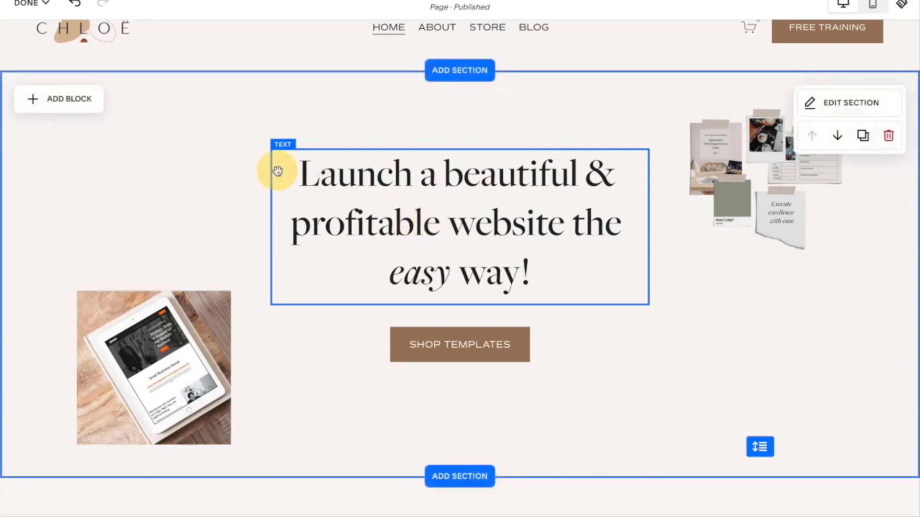
click(321, 122)
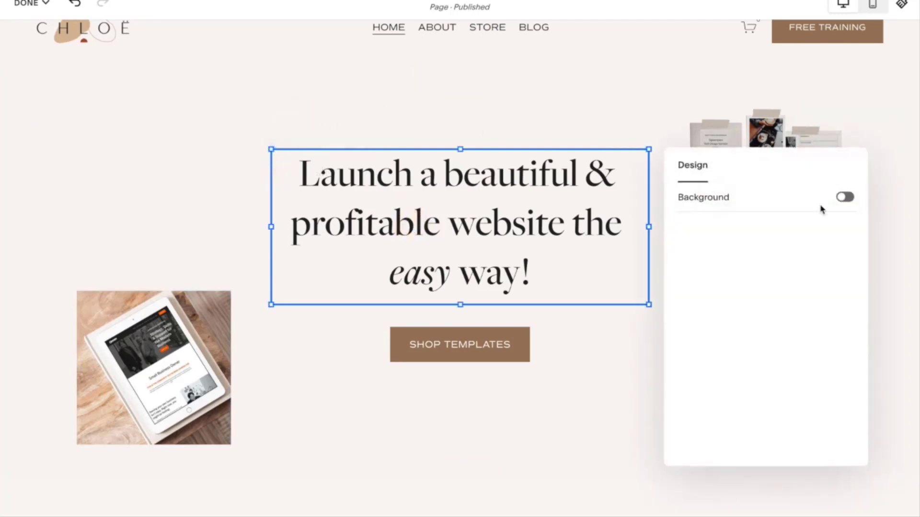
click(847, 198)
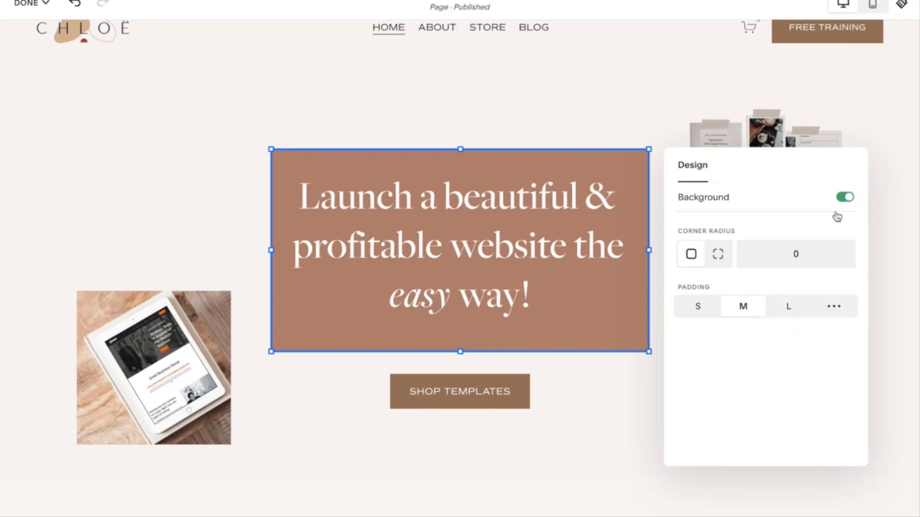
click(843, 197)
click(592, 127)
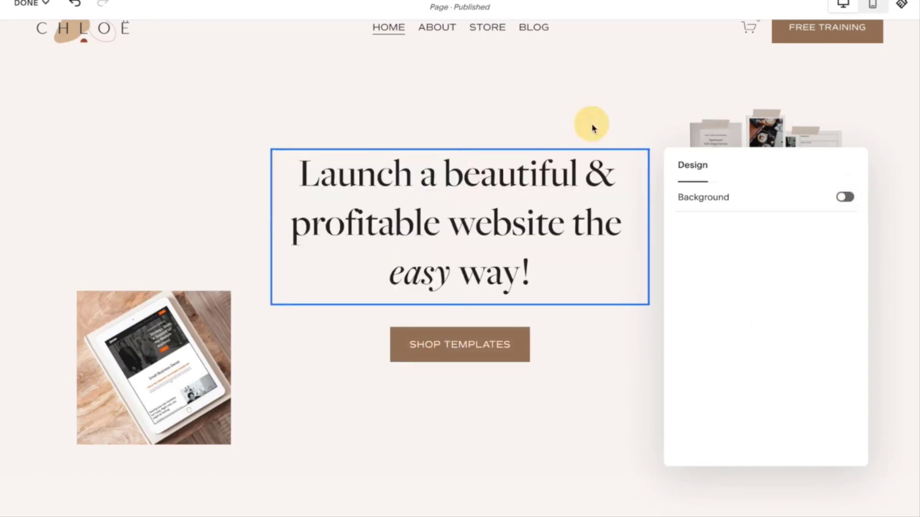
mouse_move(152, 335)
mouse_down()
mouse_move(184, 287)
mouse_move(153, 291)
mouse_move(154, 329)
mouse_move(183, 324)
mouse_move(232, 338)
mouse_move(184, 291)
mouse_move(167, 342)
mouse_move(164, 326)
mouse_move(166, 353)
mouse_move(166, 342)
mouse_up()
click(180, 154)
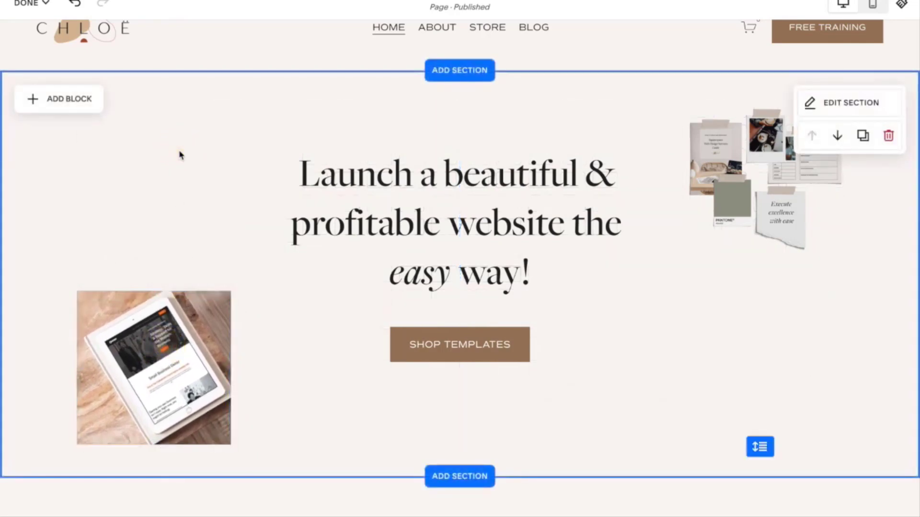
Add a text block reading "Add text in here" to the hero section and make its text scale to the block
click(48, 106)
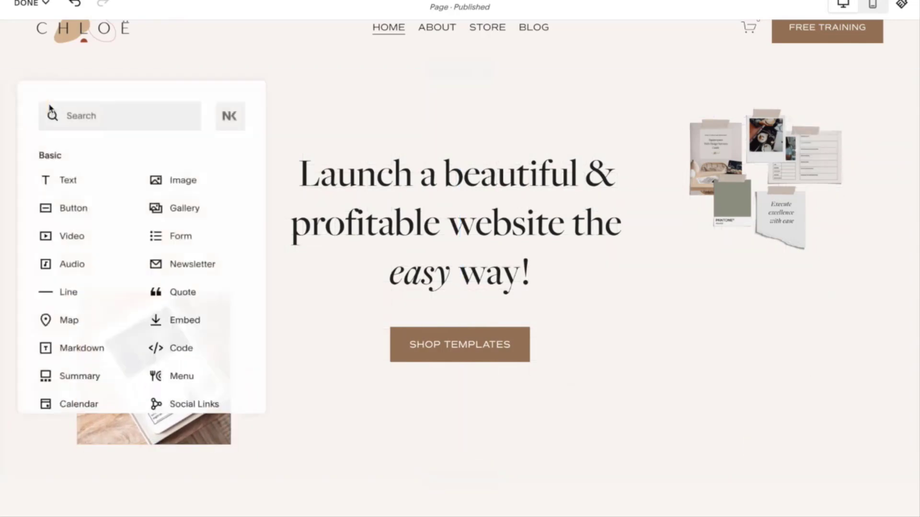
click(84, 181)
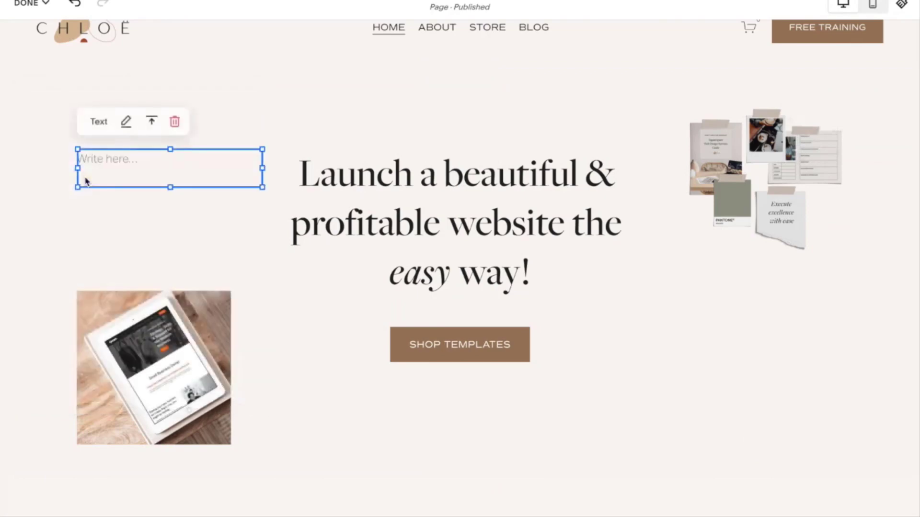
click(174, 163)
text(Add text in here)
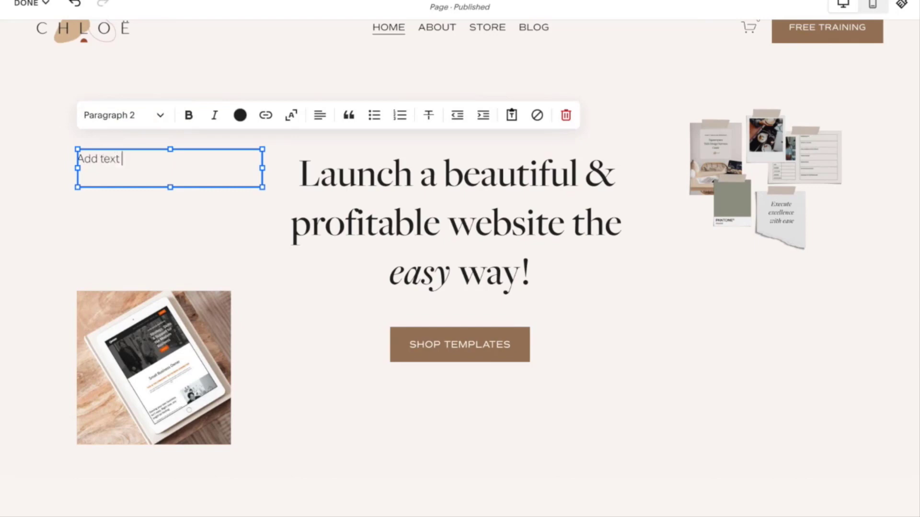
click(293, 117)
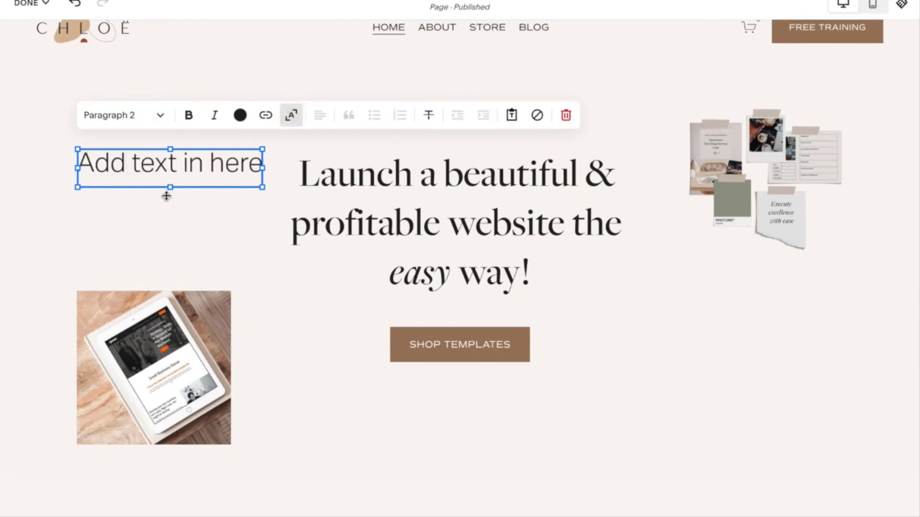
click(165, 223)
Move the "Add text in here" block directly above the hero heading and widen it to nearly the heading's width
drag(160, 164, 353, 102)
drag(351, 118, 355, 118)
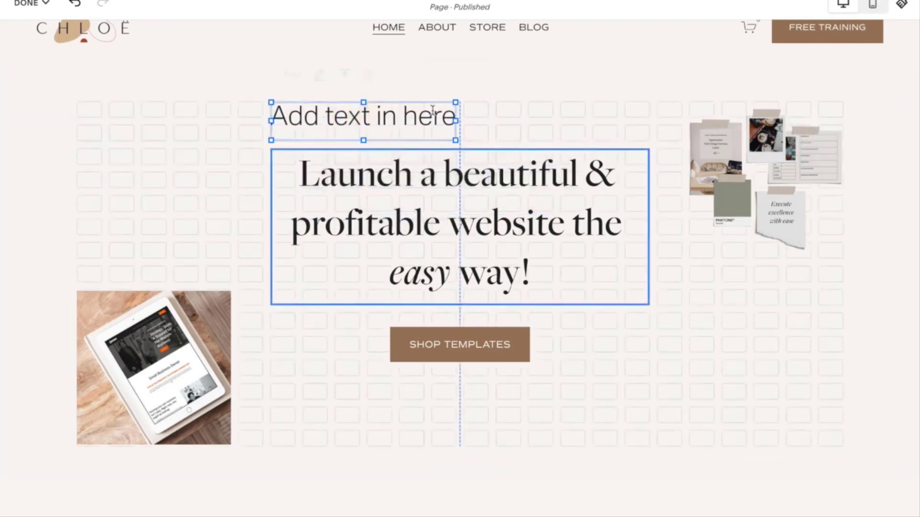
drag(456, 101, 628, 106)
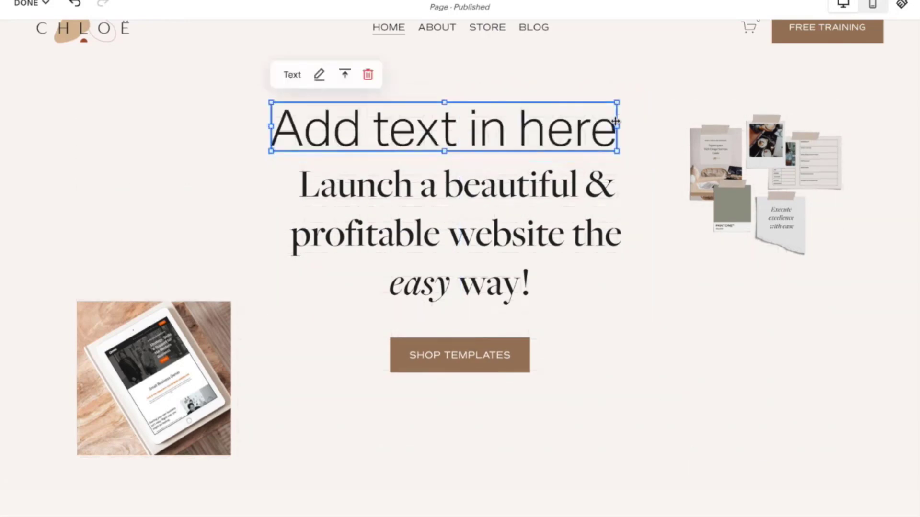
Widen the tablet image's block to the right by one grid column
click(127, 372)
click(216, 316)
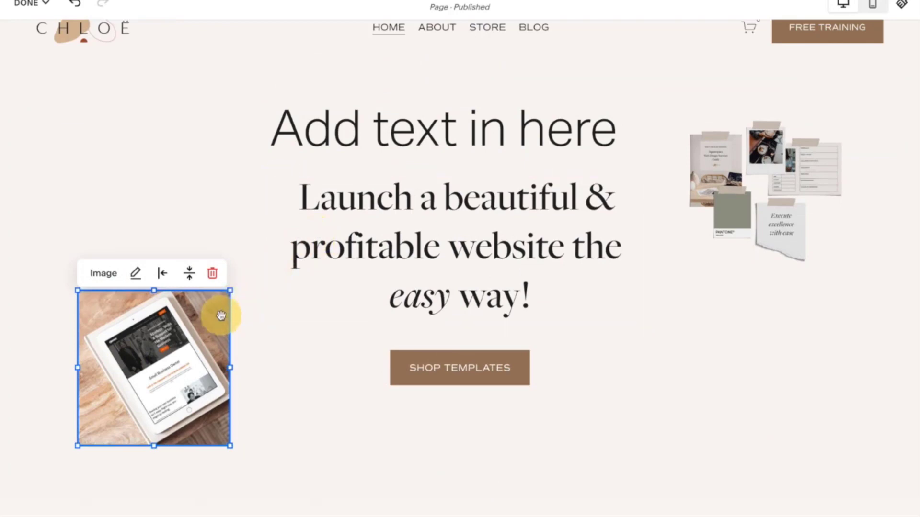
drag(230, 291, 254, 291)
click(754, 93)
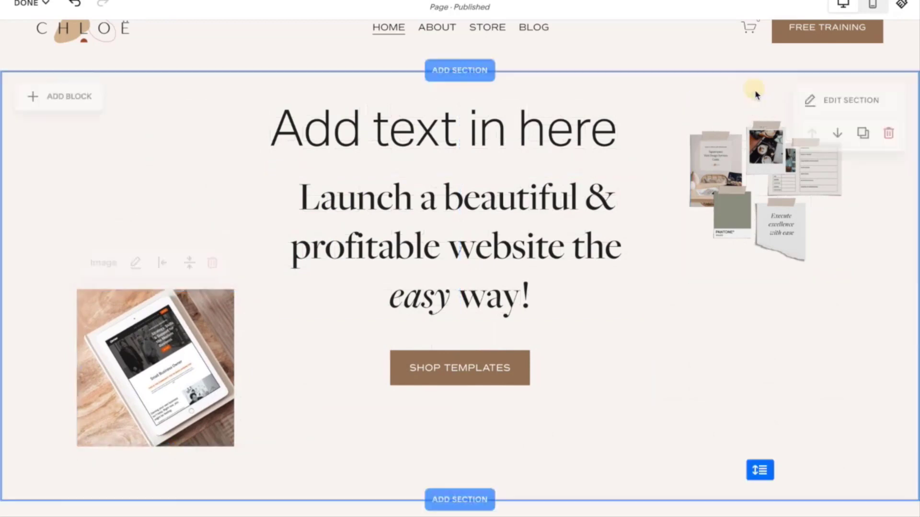
Set the hero section's grid row count to 15
click(813, 102)
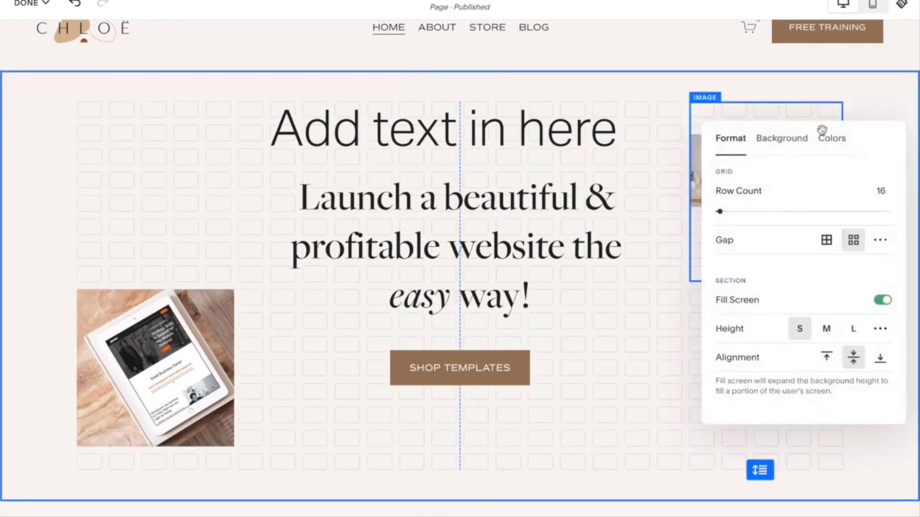
drag(878, 138, 564, 115)
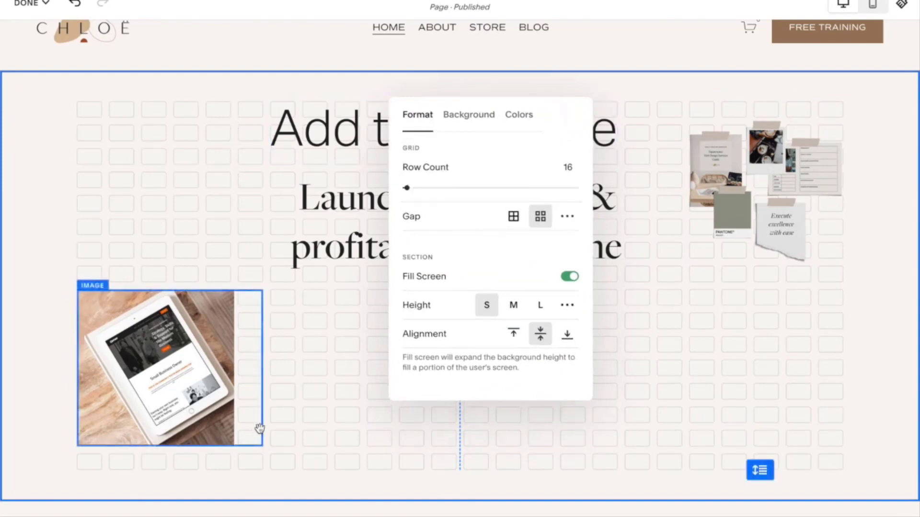
mouse_move(406, 187)
mouse_down()
mouse_move(466, 189)
mouse_move(405, 188)
mouse_up()
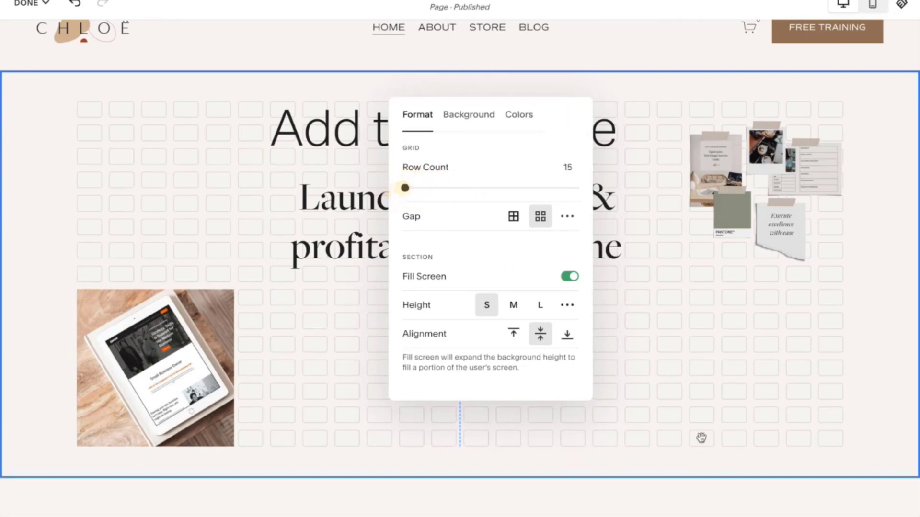
Remove the gap between the hero section's grid cells and show the custom gap settings, leaving both spacings at 0
drag(758, 467, 758, 403)
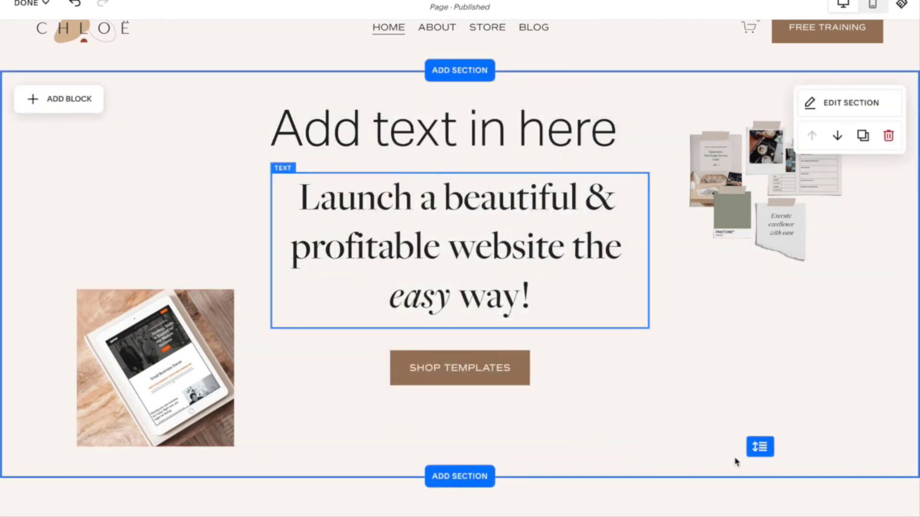
click(820, 102)
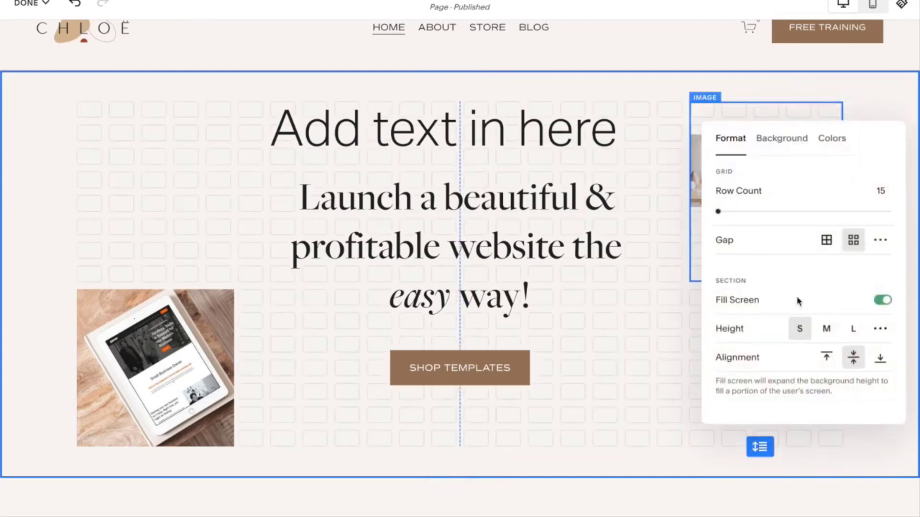
drag(879, 127, 511, 133)
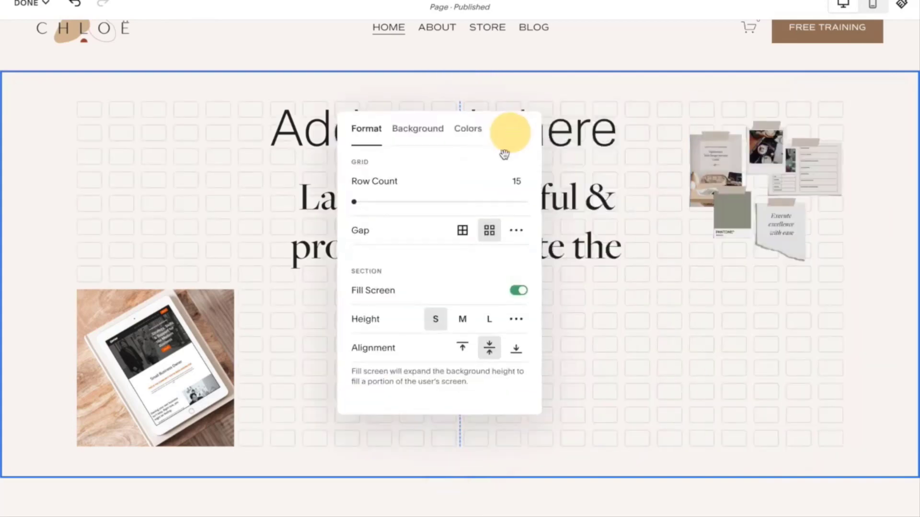
click(463, 230)
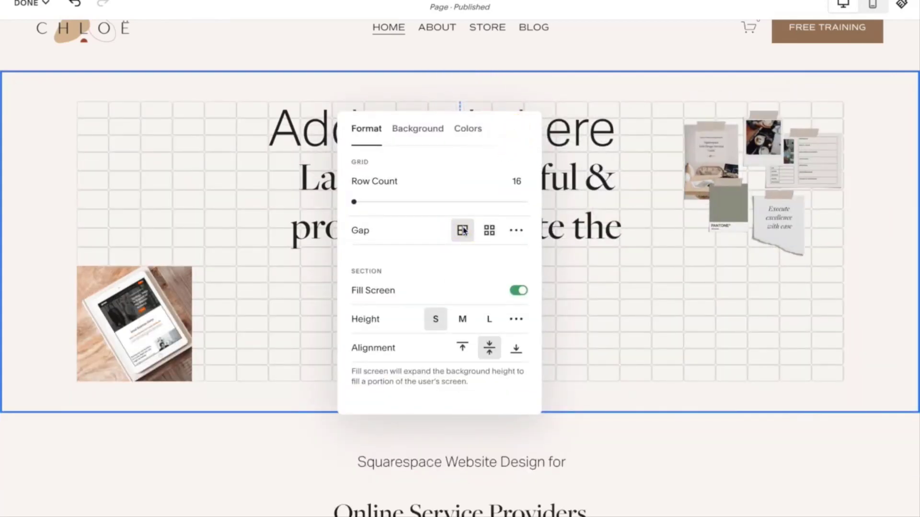
click(518, 231)
mouse_move(376, 258)
mouse_down()
mouse_move(438, 261)
mouse_move(379, 260)
mouse_move(377, 267)
mouse_up()
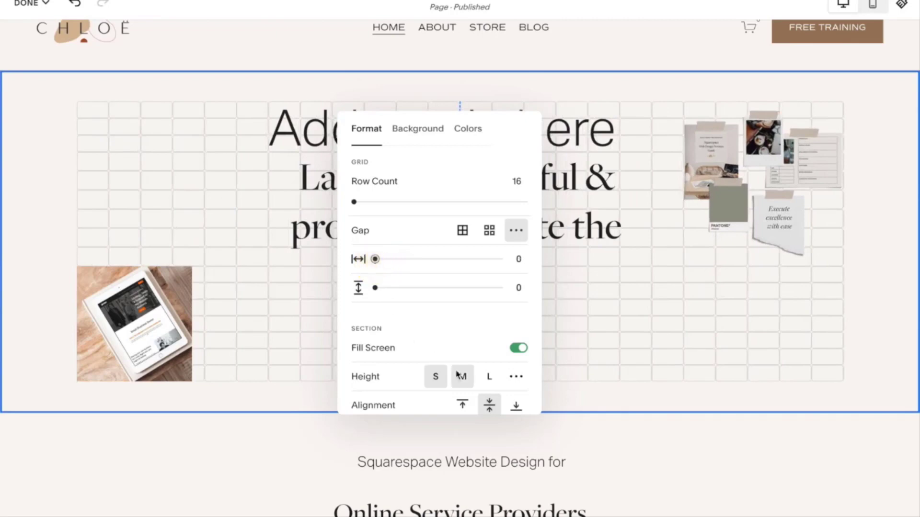
Turn the hero section's Fill Screen option off and on again
scroll(462, 376, down, 1)
click(525, 302)
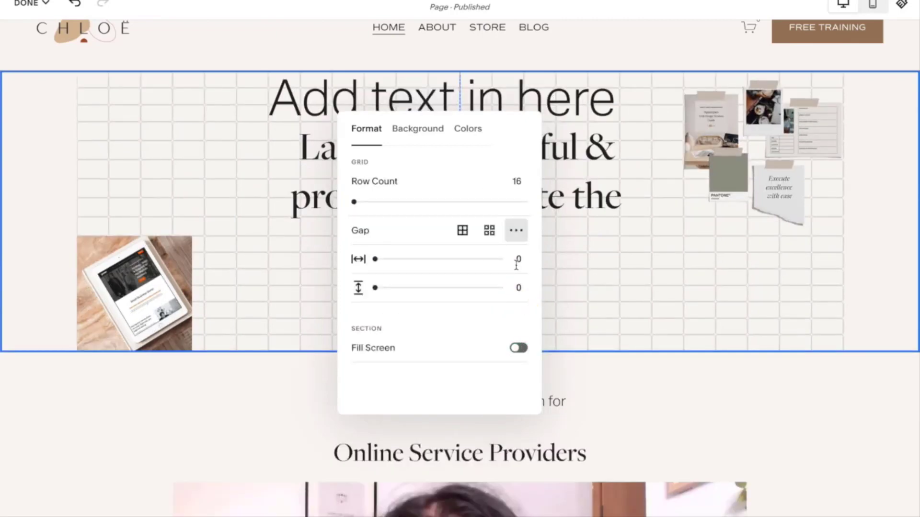
click(520, 348)
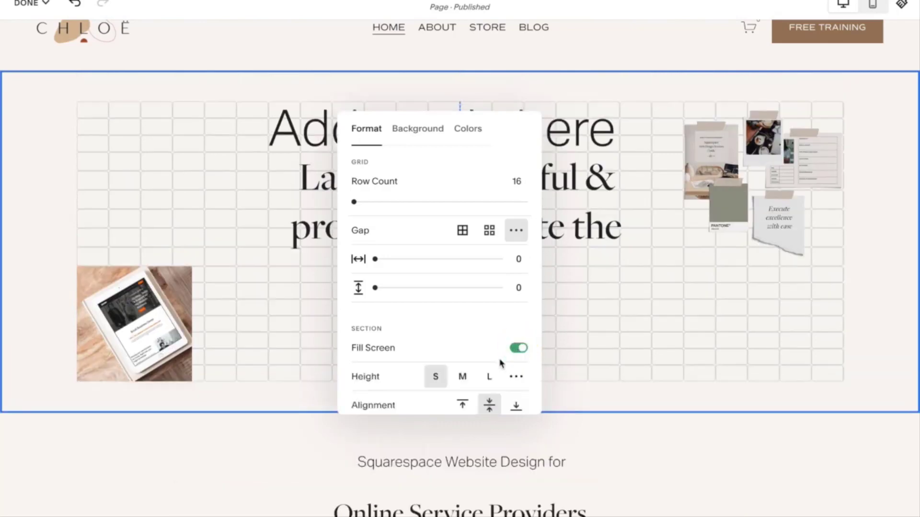
Look through the hero section's alignment, background and color theme options, and close the section settings
scroll(493, 369, down, 1)
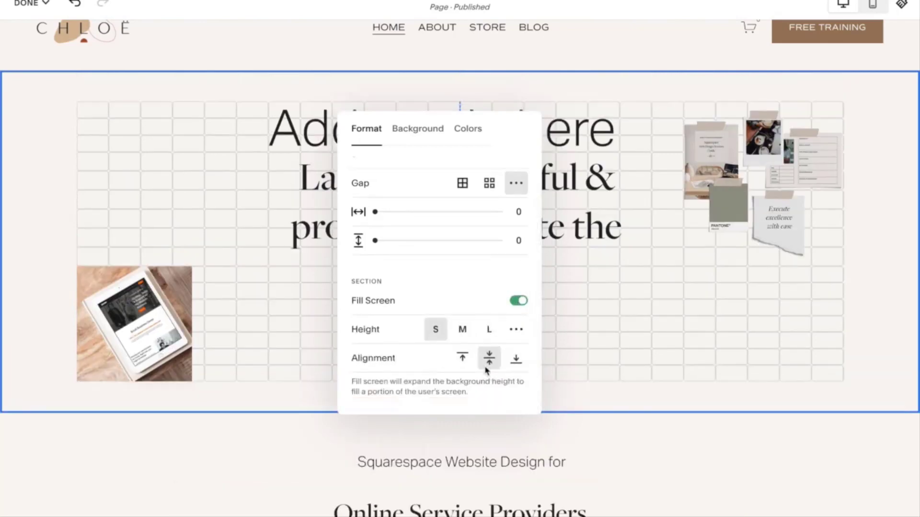
click(430, 129)
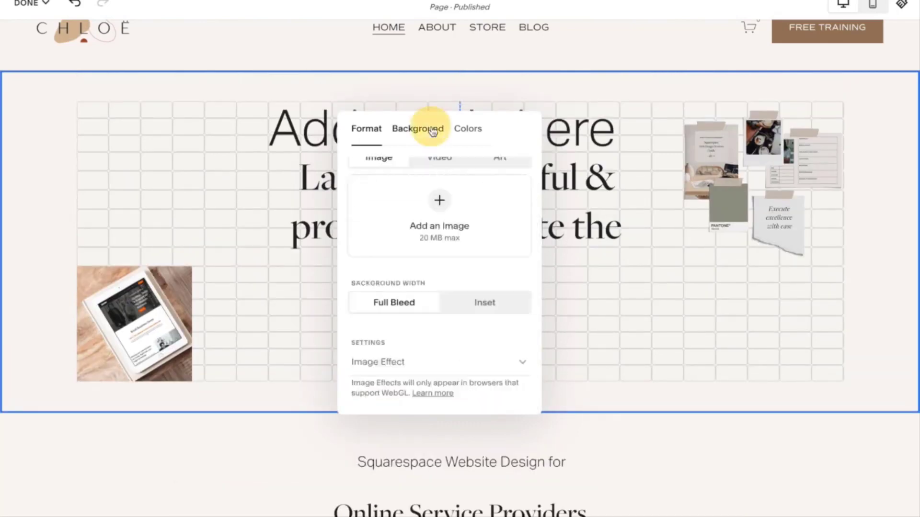
click(467, 131)
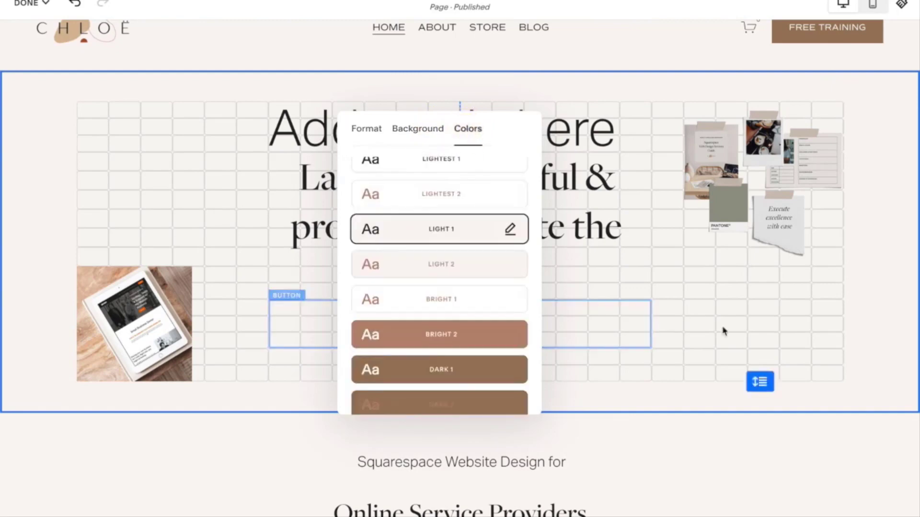
click(738, 323)
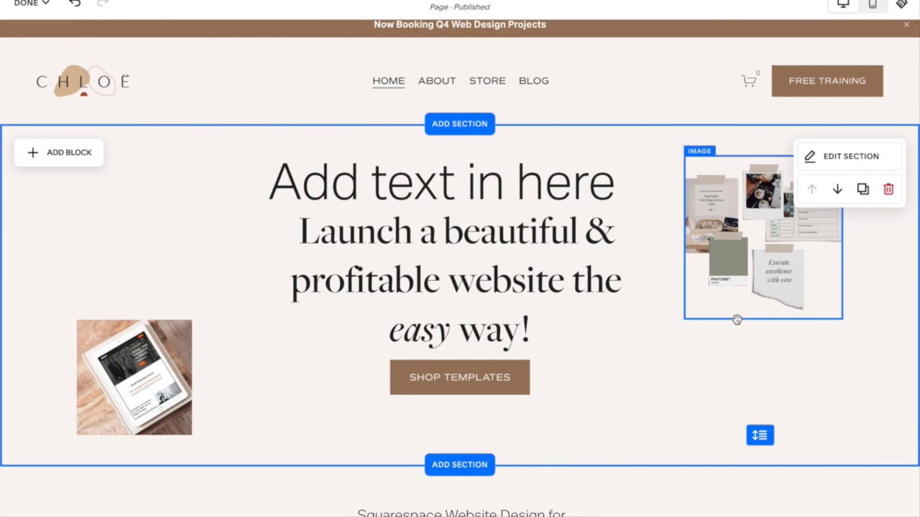
Delete the "Add text in here" block from the hero section
click(550, 181)
click(366, 129)
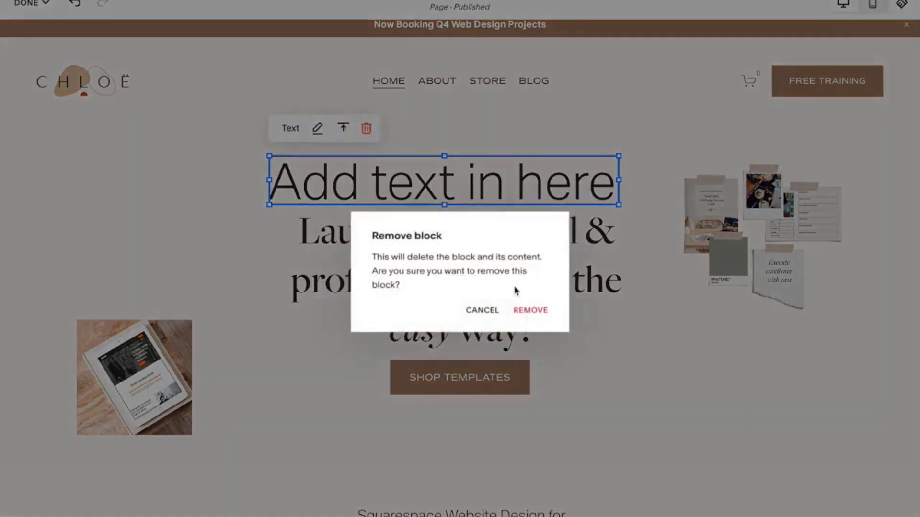
click(530, 309)
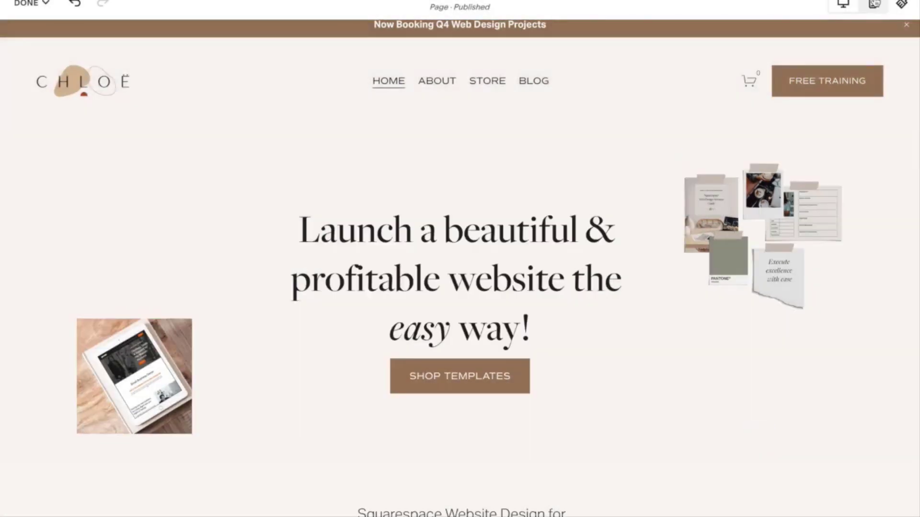
Rearrange the mobile layout with the Shop Templates button below the heading, collage upper left and tablet image lower right, and return to desktop view
click(874, 4)
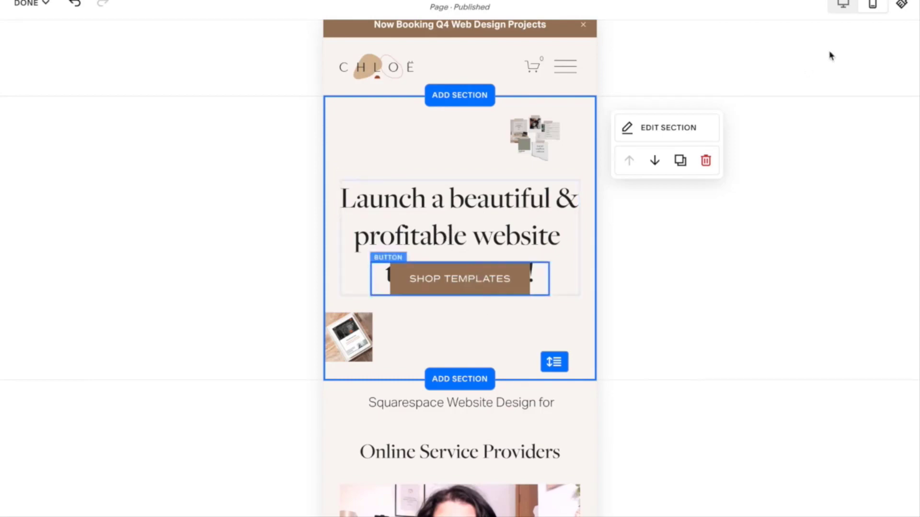
drag(461, 284, 454, 318)
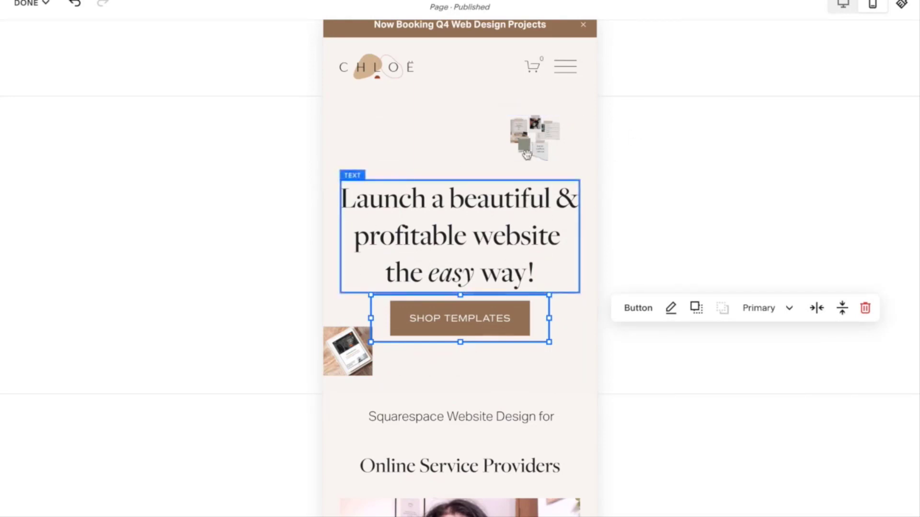
drag(527, 131, 360, 133)
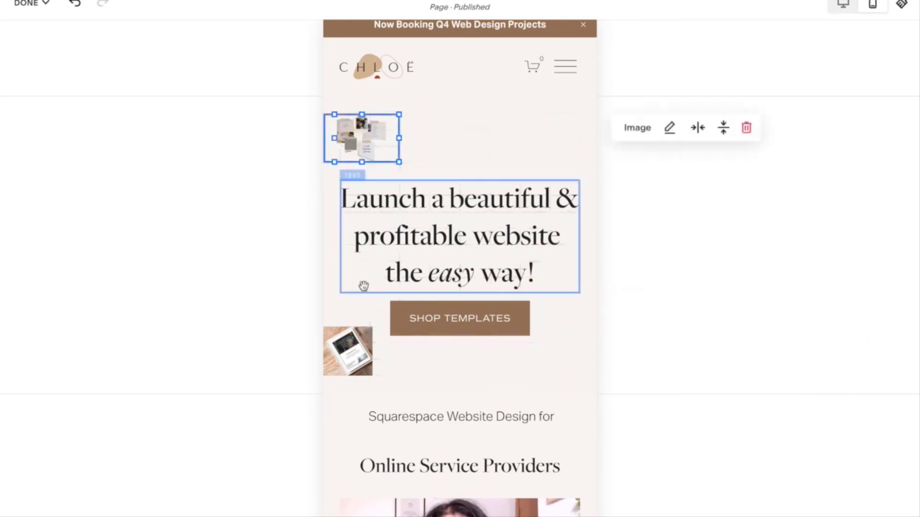
drag(386, 369, 585, 379)
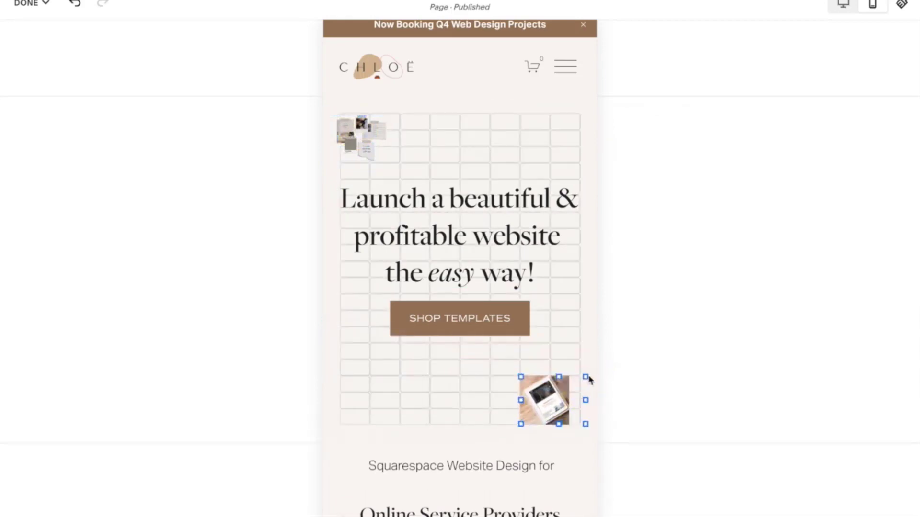
click(843, 6)
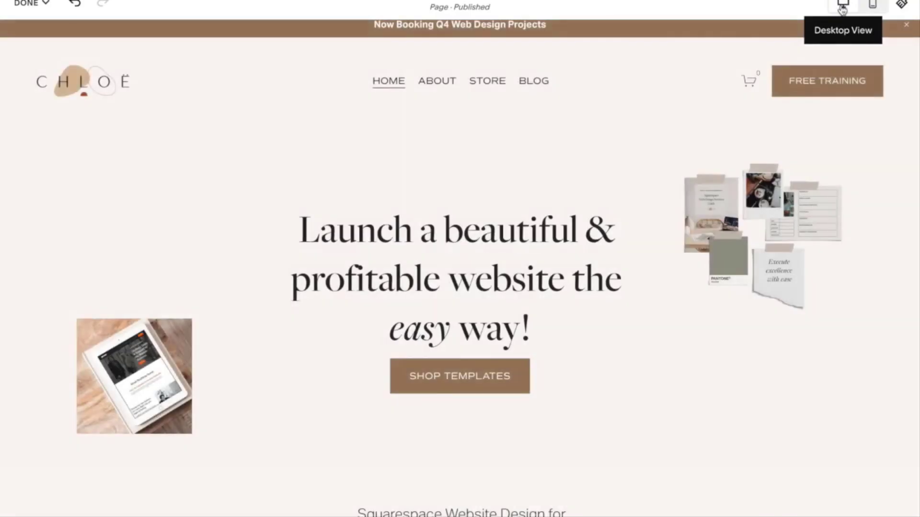
Try the collage image below the Shop Templates button in mobile view, put it back at the upper left, and return to desktop view
click(871, 5)
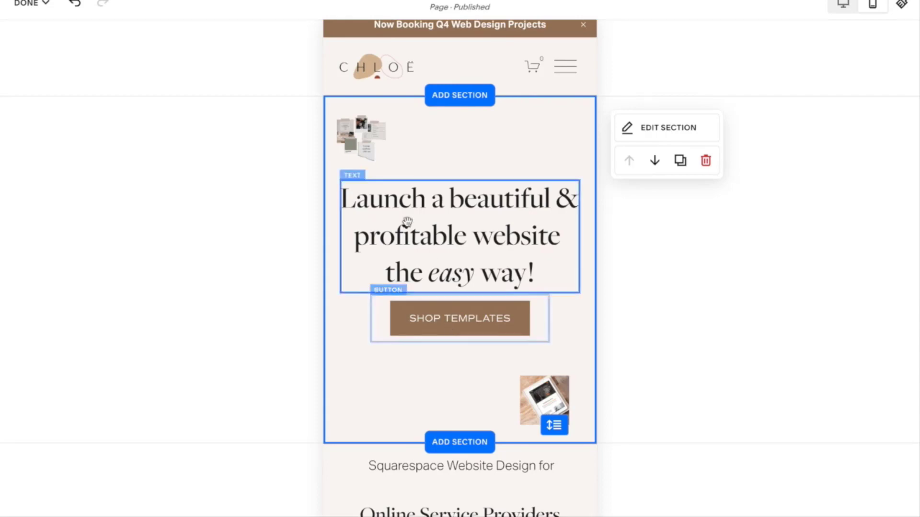
mouse_move(366, 146)
mouse_down()
mouse_move(456, 148)
mouse_move(378, 142)
mouse_up()
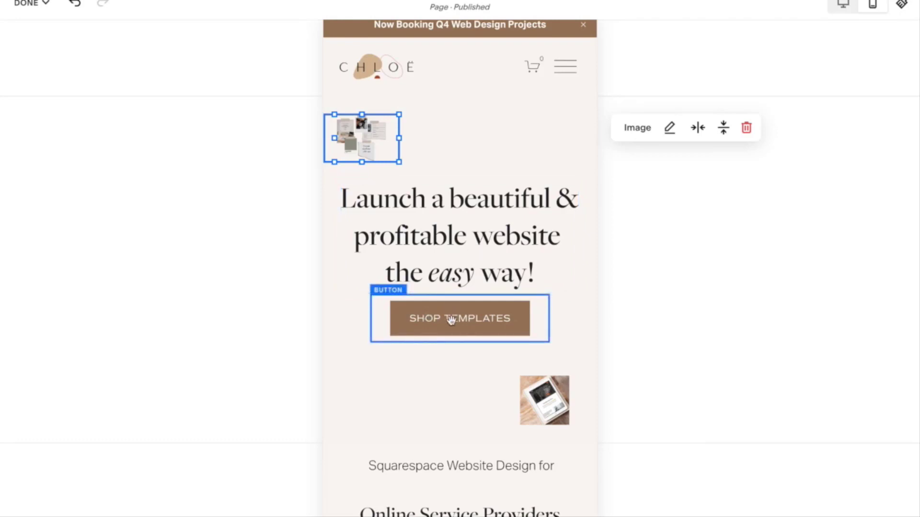
drag(374, 142, 468, 388)
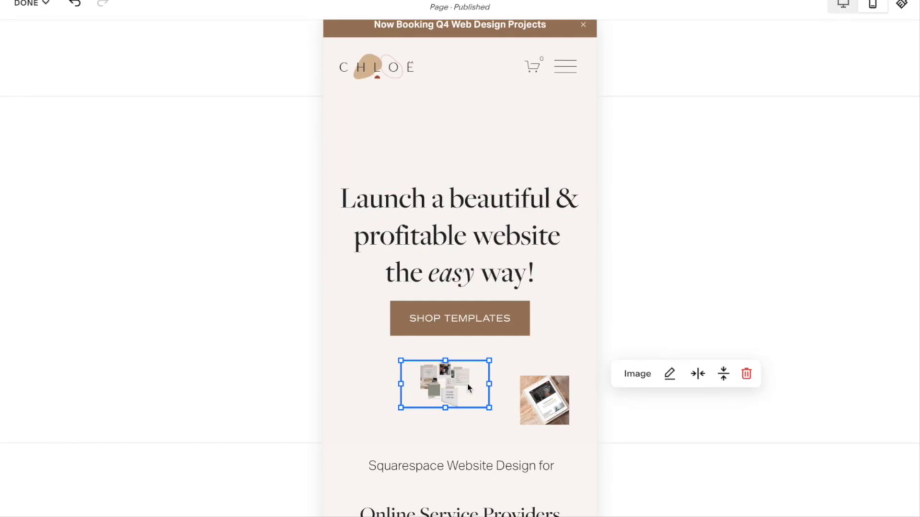
drag(469, 388, 366, 134)
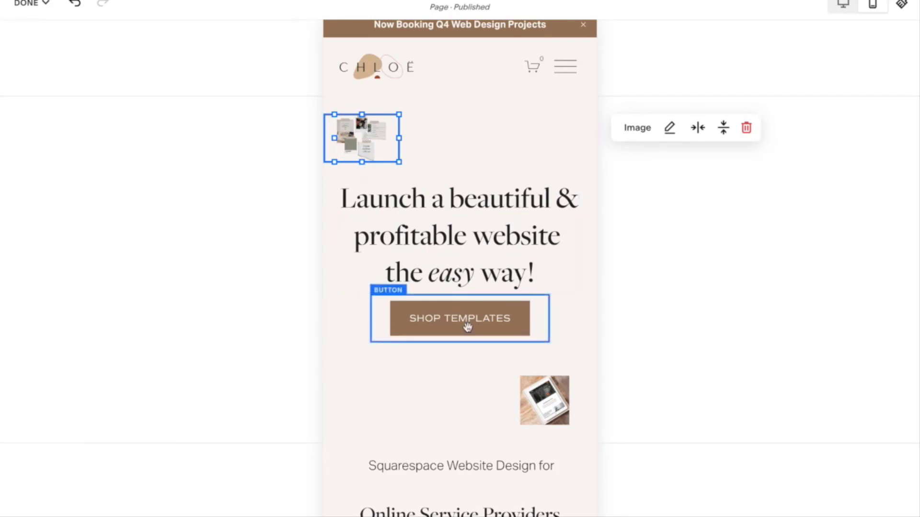
click(843, 3)
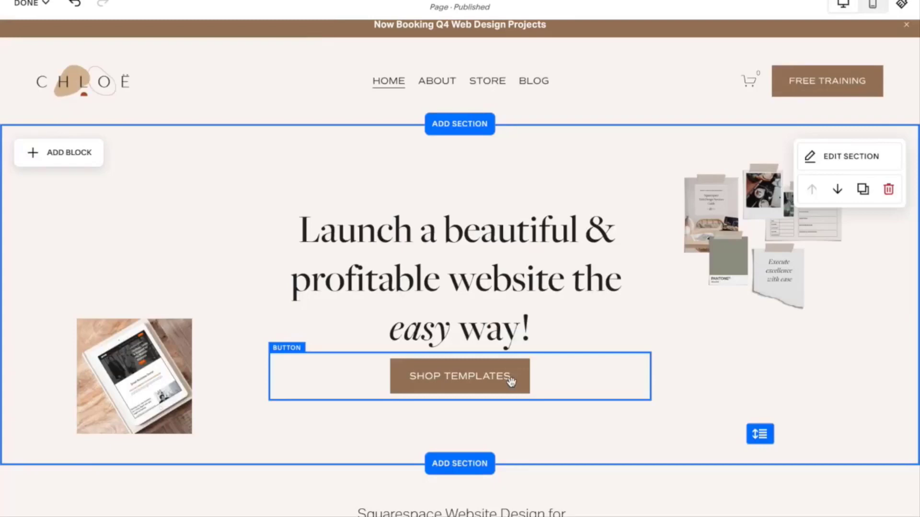